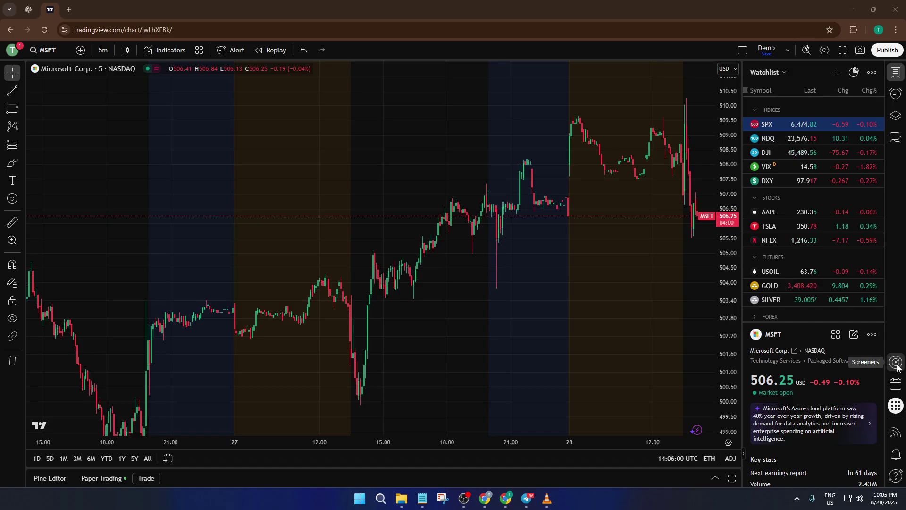
# - Open the Stock Screener and set its Market filter to India
pyautogui.click(896, 362)
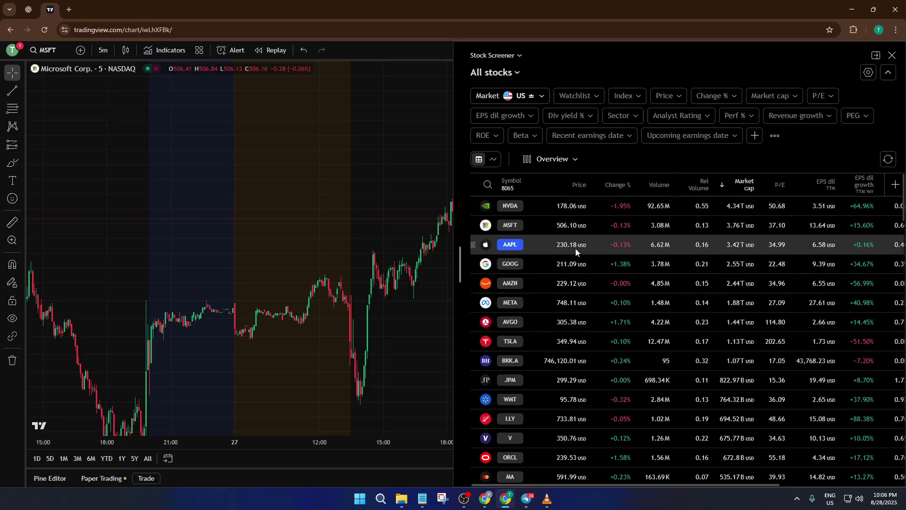
pyautogui.click(509, 57)
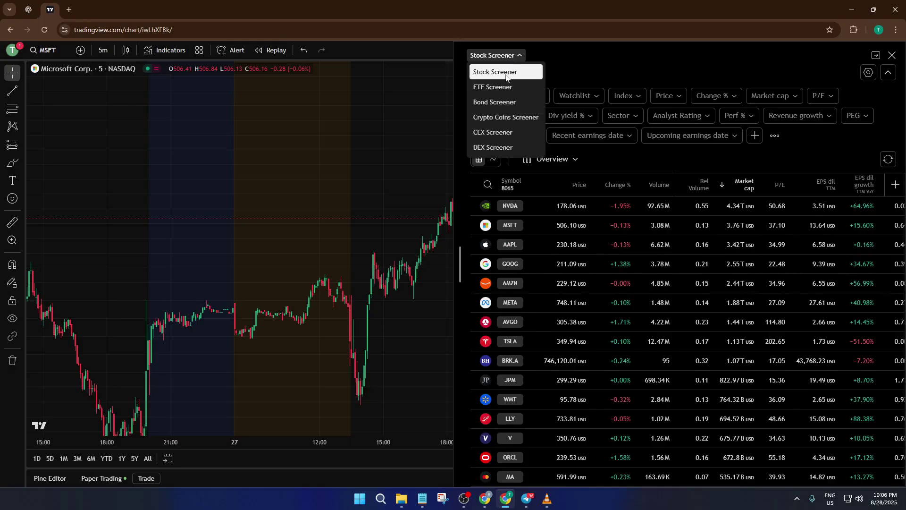
pyautogui.click(538, 71)
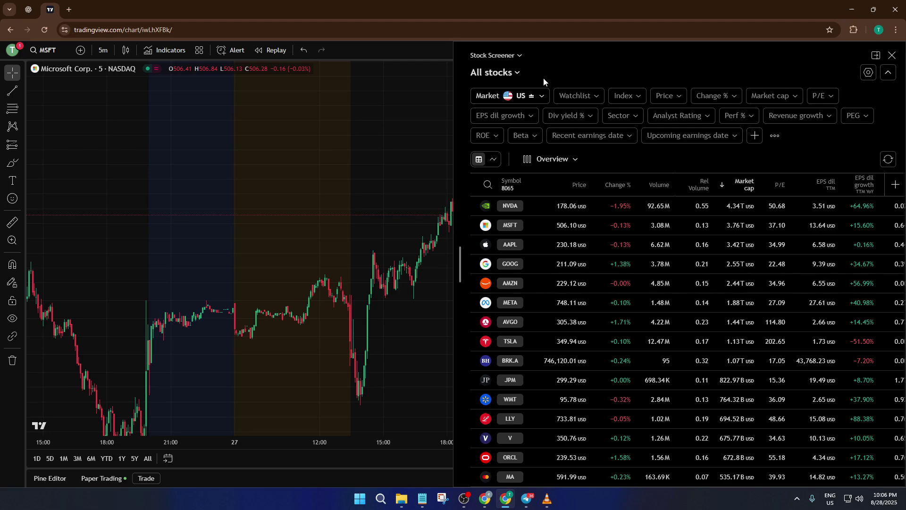
pyautogui.click(542, 96)
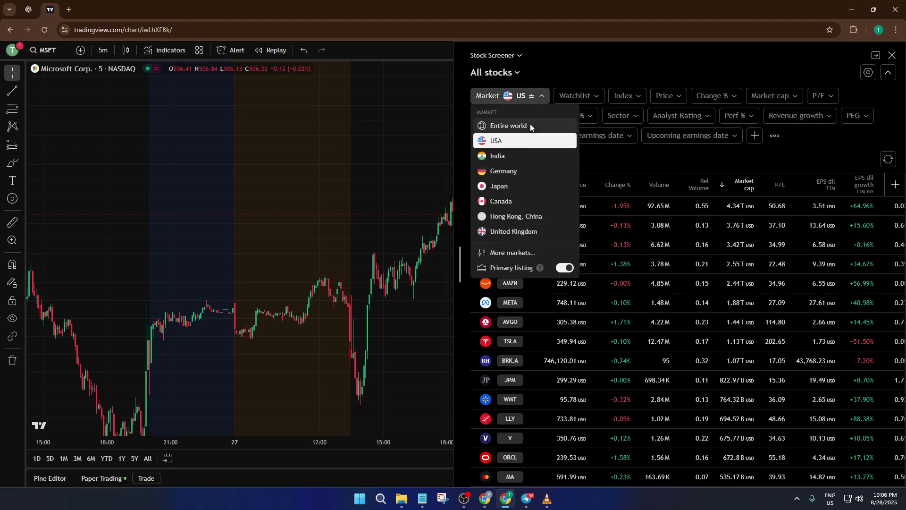
pyautogui.click(518, 157)
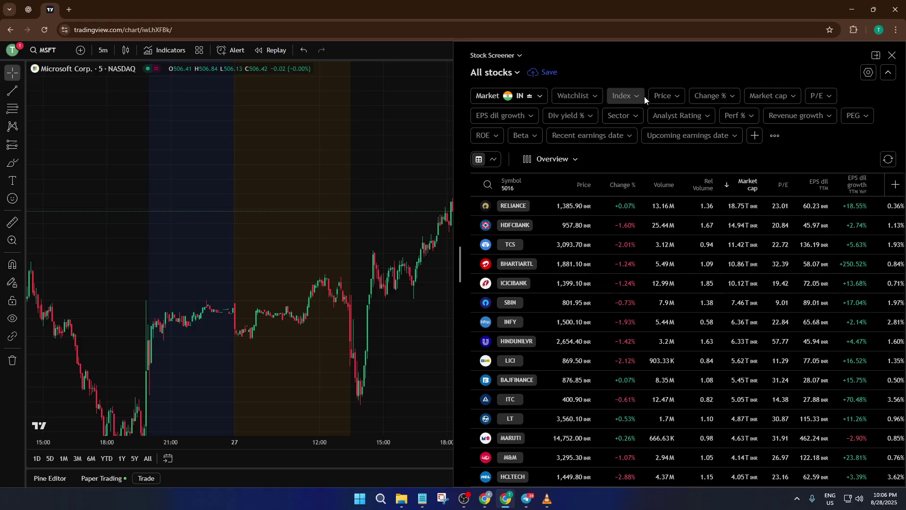
# - Choose Select all in the Index filter to include all 46 indices, leaving 752 stocks
pyautogui.click(626, 99)
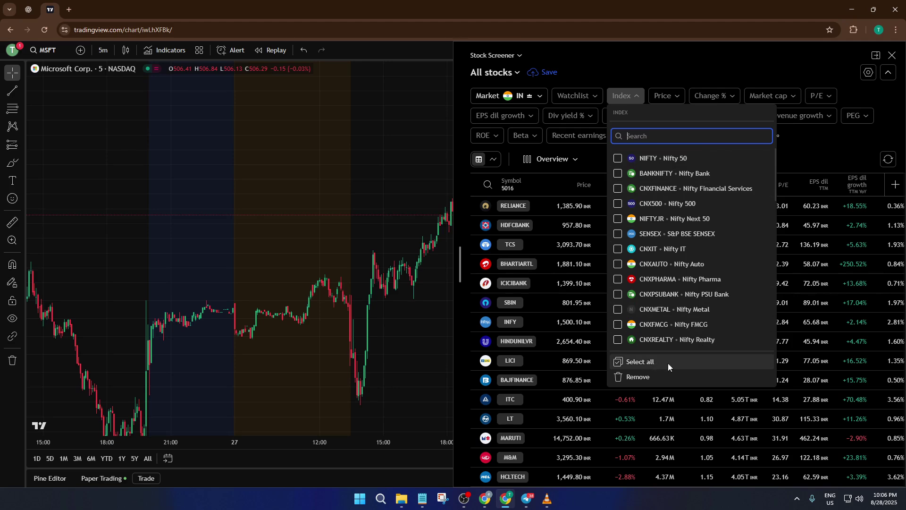
pyautogui.click(680, 362)
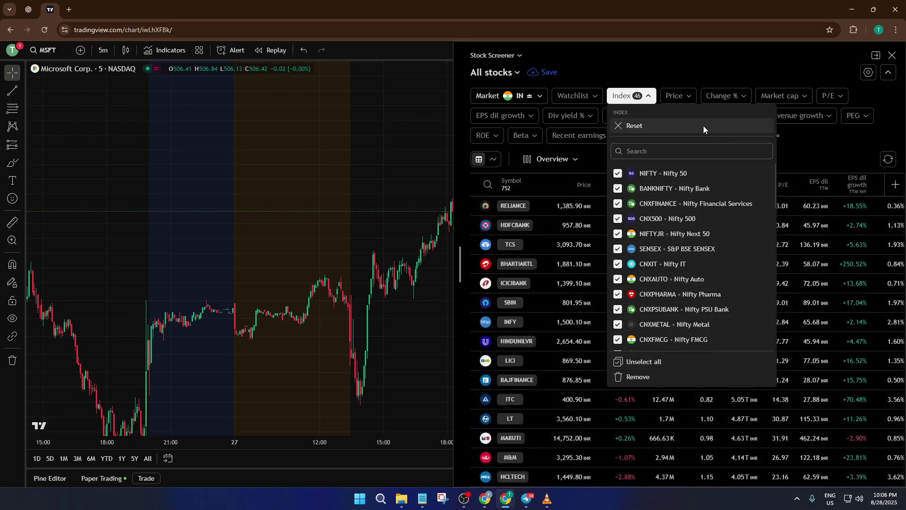
pyautogui.click(798, 142)
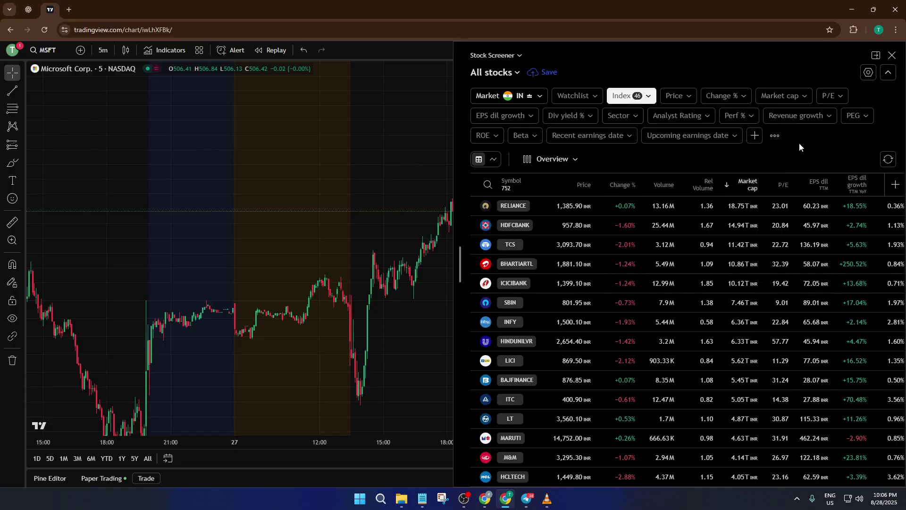
# - Click the HDFCBANK, TCS and BHARTIARTL rows, then extend the selection to all 752 screener stocks
pyautogui.click(618, 218)
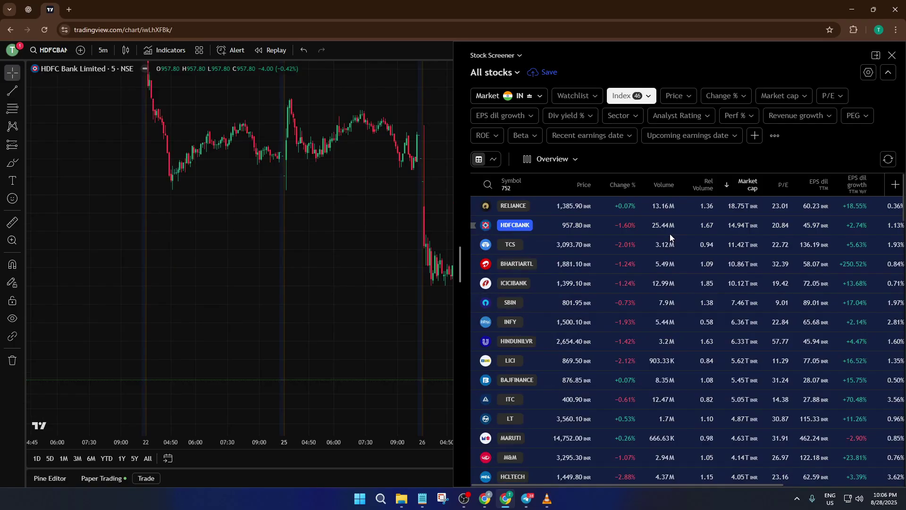
pyautogui.click(647, 243)
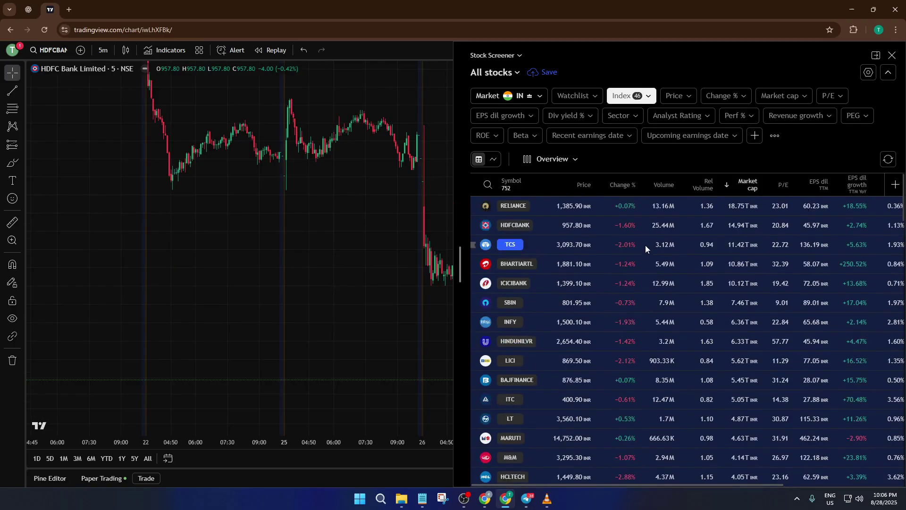
pyautogui.click(623, 232)
pyautogui.click(590, 241)
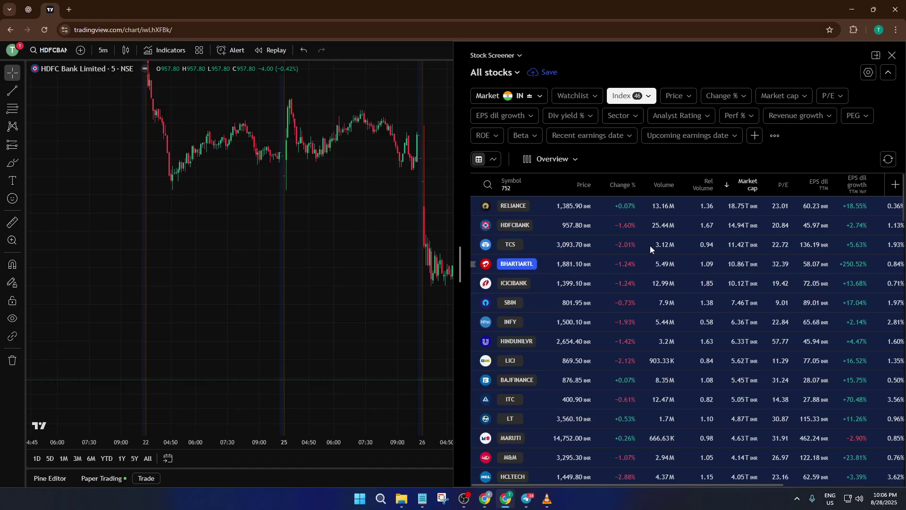
pyautogui.click(589, 271)
pyautogui.click(581, 244)
pyautogui.click(585, 234)
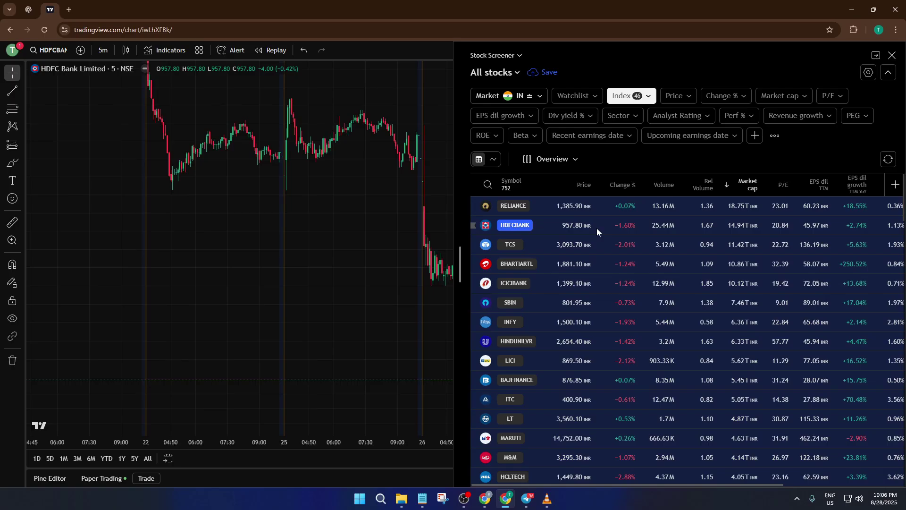
pyautogui.press('Down')
pyautogui.press('Down')
pyautogui.press('Down')
pyautogui.press('Down')
pyautogui.press('Down')
pyautogui.press('Down')
pyautogui.press('Down')
pyautogui.press('Down')
pyautogui.press('Down')
pyautogui.press('Down')
pyautogui.press('Down')
pyautogui.press('Down')
pyautogui.press('Down')
pyautogui.press('Down')
pyautogui.press('Down')
pyautogui.press('Down')
pyautogui.press('Down')
pyautogui.press('Down')
pyautogui.press('Down')
pyautogui.press('Down')
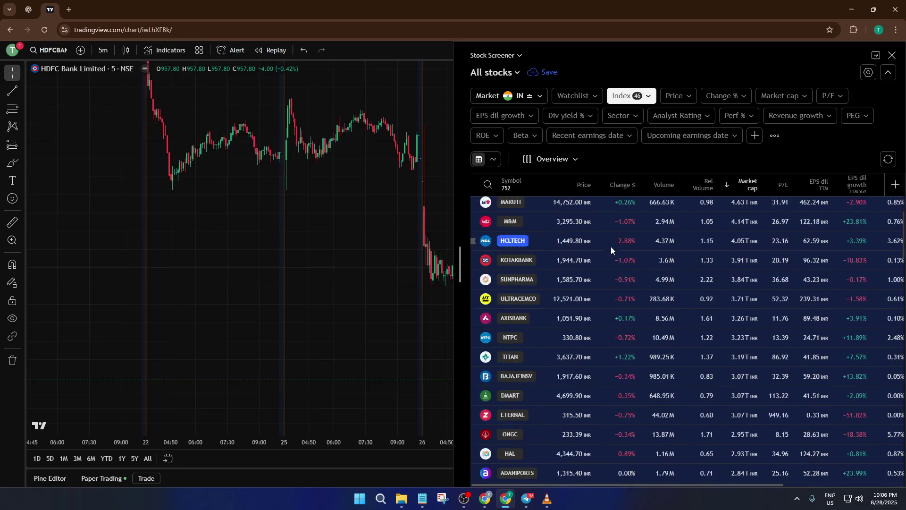
pyautogui.press('Up')
pyautogui.press('Up')
pyautogui.press('Up')
pyautogui.press('Up')
pyautogui.press('Up')
pyautogui.press('Up')
pyautogui.press('Up')
pyautogui.press('Up')
pyautogui.press('Up')
pyautogui.press('Up')
pyautogui.press('Up')
pyautogui.press('Up')
pyautogui.press('Up')
pyautogui.press('Up')
pyautogui.press('Up')
pyautogui.press('Up')
pyautogui.press('Up')
pyautogui.press('Up')
pyautogui.press('Up')
pyautogui.press('Up')
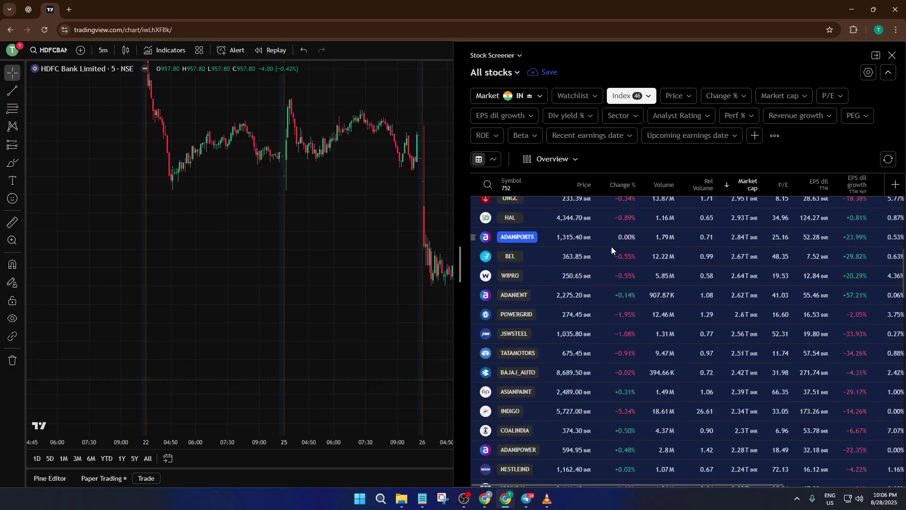
# - Choose Add selected to watchlist > Create new list… from the selected rows' context menu
pyautogui.rightClick(604, 241)
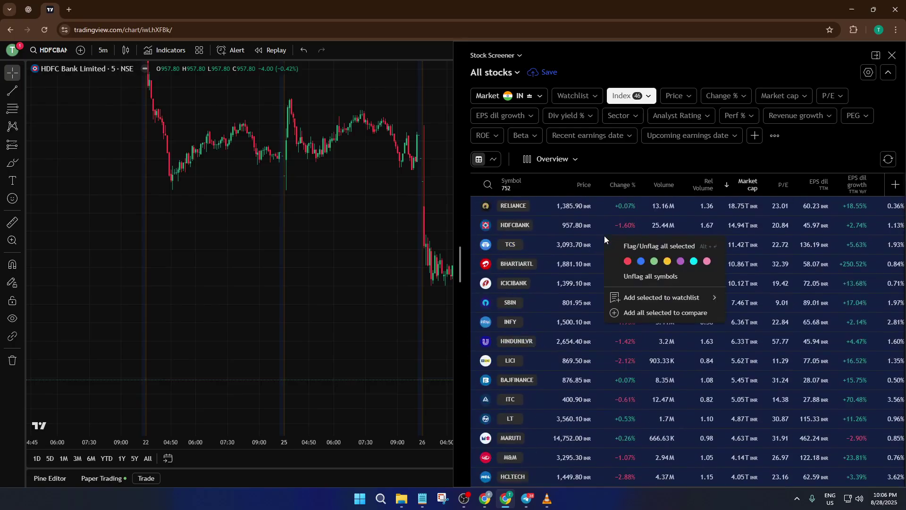
pyautogui.press('Down')
pyautogui.press('Down')
pyautogui.moveTo(700, 297)
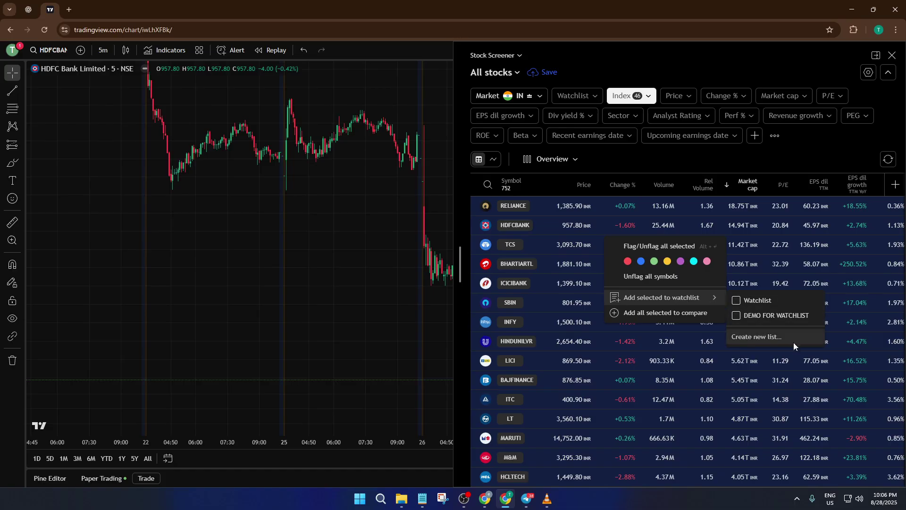
pyautogui.click(764, 340)
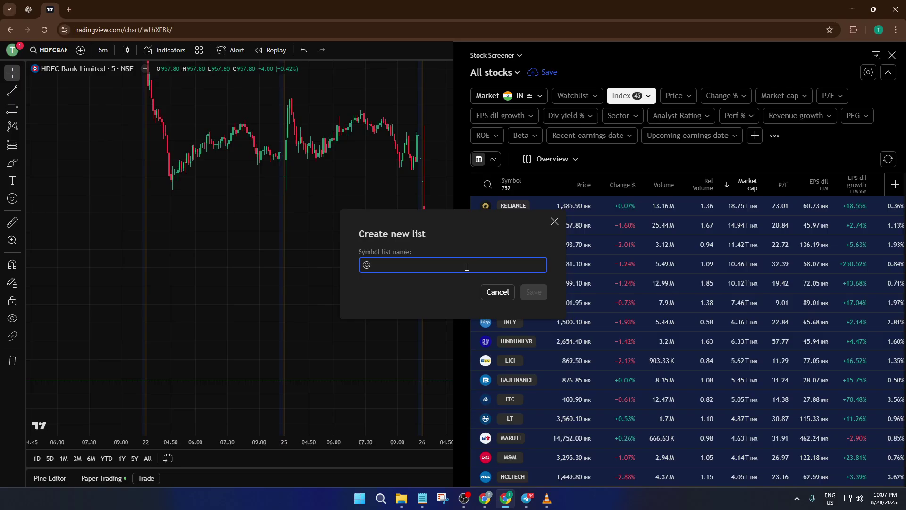
# - Name the new symbol list 'F&O India', fixing the typo, and save it
pyautogui.write('F')
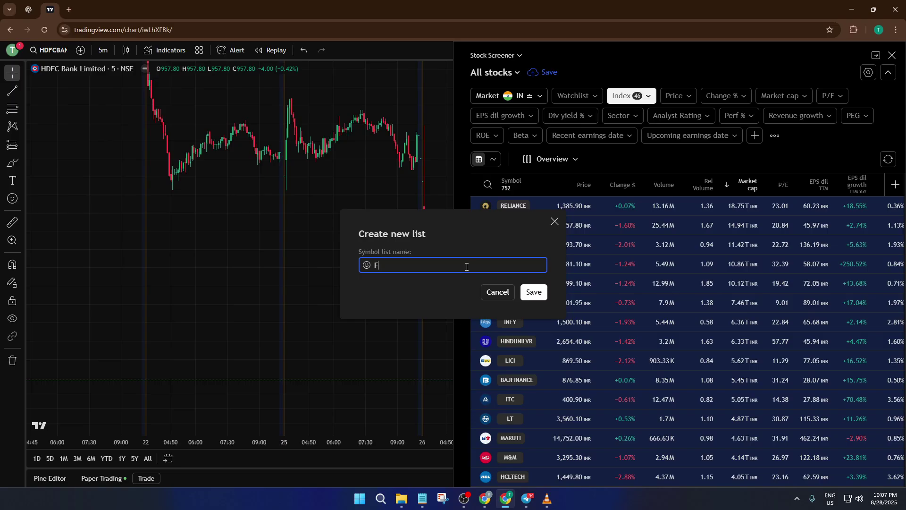
pyautogui.write('&O Inid')
pyautogui.press('BackSpace')
pyautogui.press('BackSpace')
pyautogui.write('dia')
pyautogui.click(535, 291)
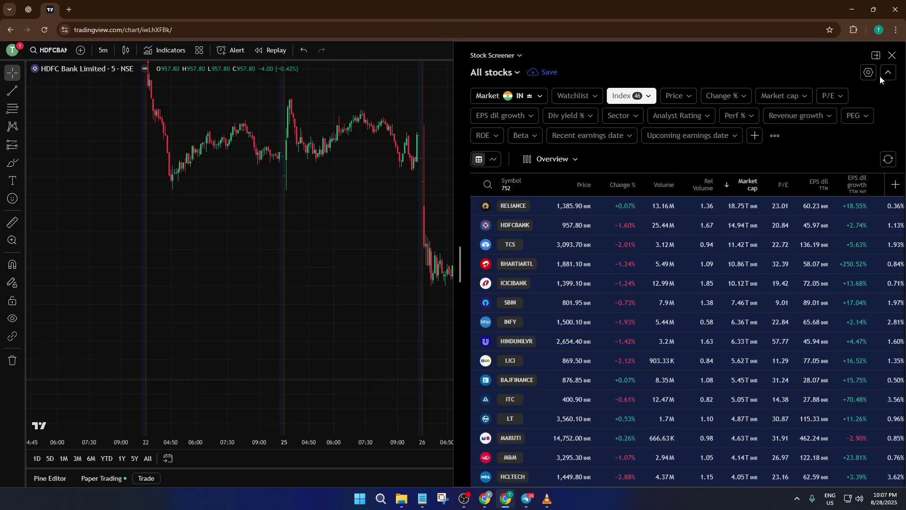
# - Close the Stock Screener and scroll through the new F&O India watchlist
pyautogui.click(893, 56)
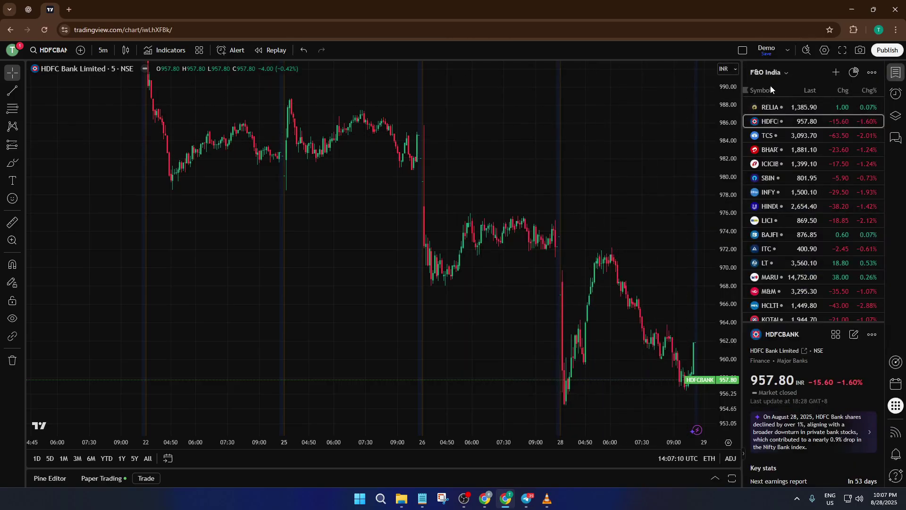
pyautogui.scroll(-10, 812, 170)
pyautogui.scroll(-5, 812, 170)
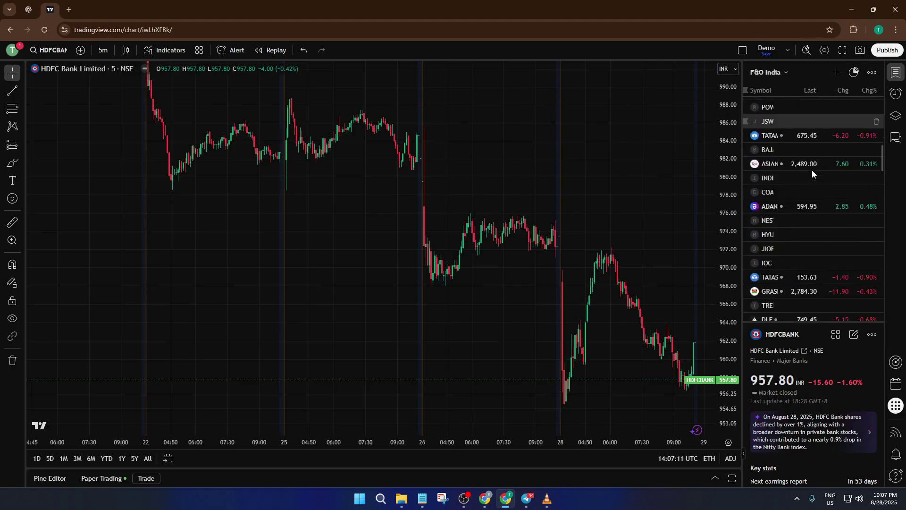
pyautogui.scroll(9, 812, 170)
pyautogui.scroll(4, 811, 173)
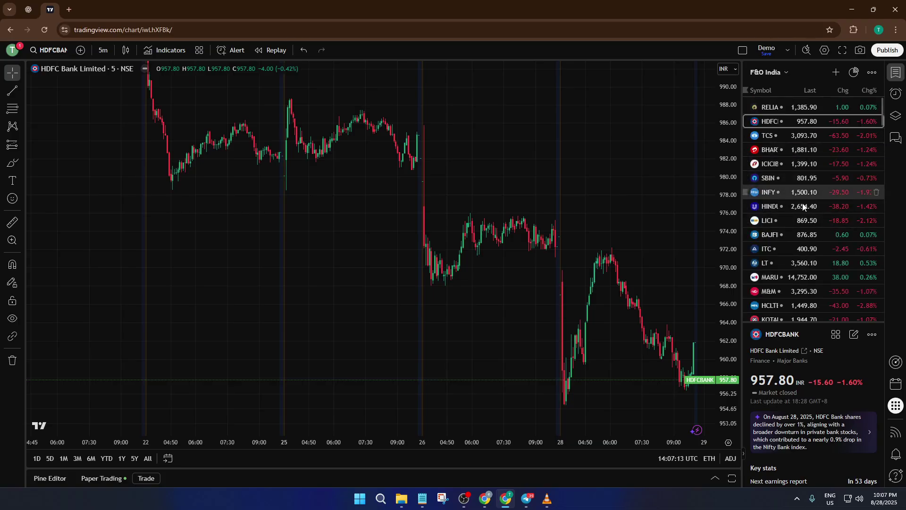
pyautogui.scroll(-5, 845, 206)
pyautogui.scroll(-3, 842, 203)
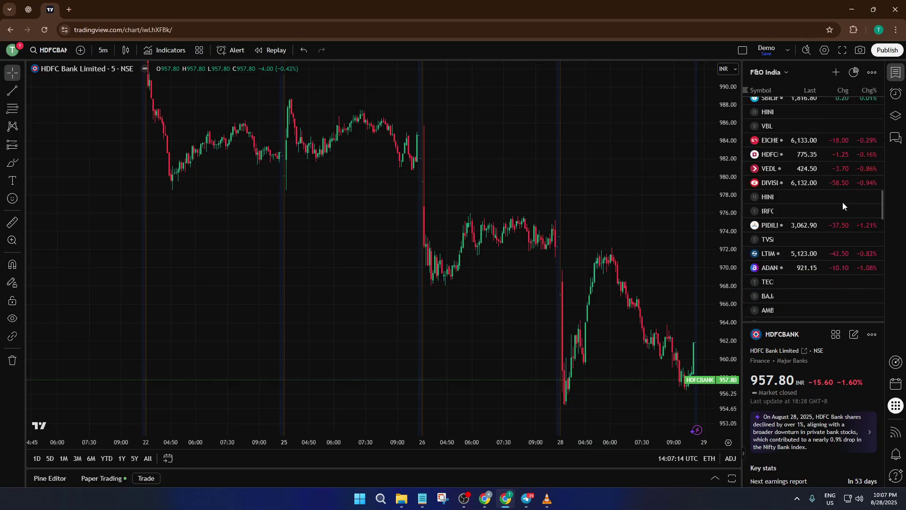
pyautogui.scroll(8, 841, 204)
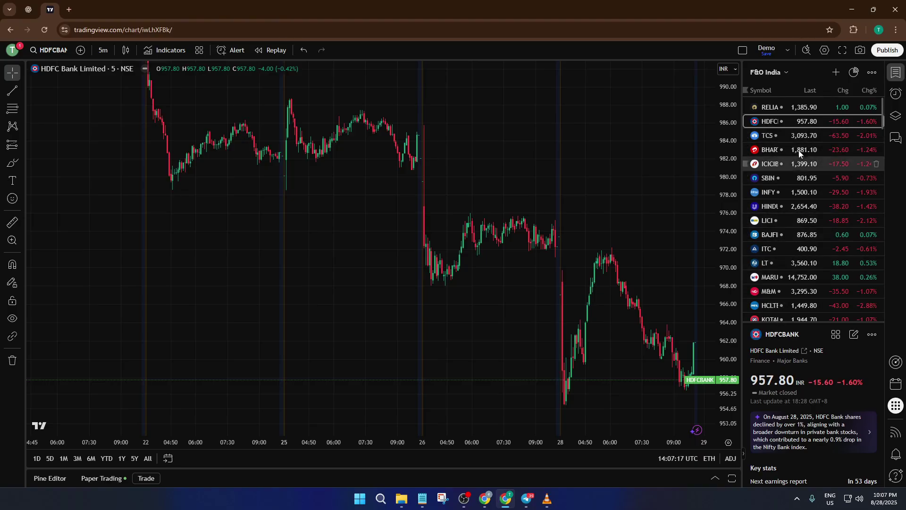
# - View the RELIANCE, HDFCBANK, TCS and BHARTIARTL charts from the watchlist
pyautogui.click(775, 108)
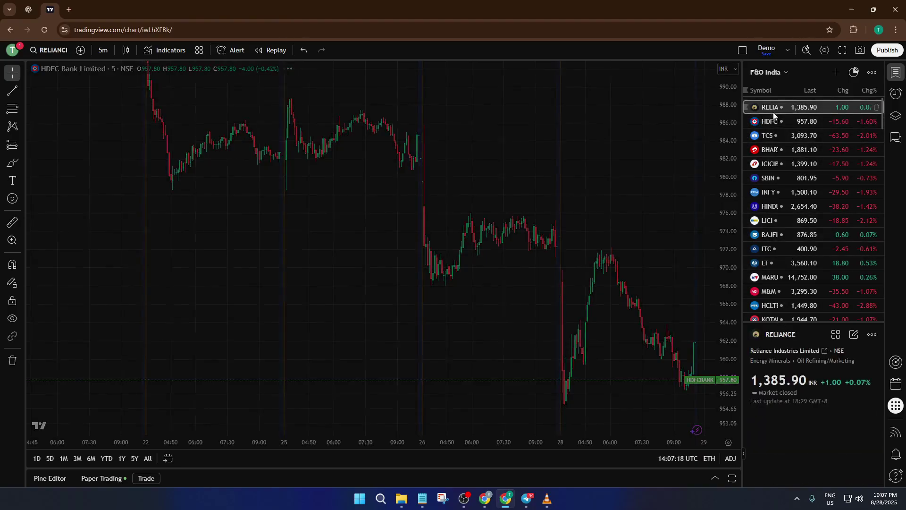
pyautogui.click(772, 123)
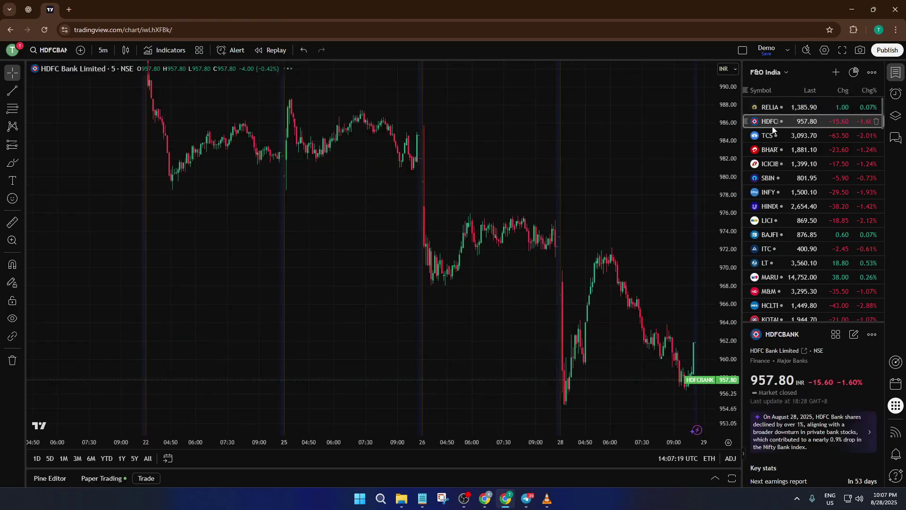
pyautogui.click(771, 133)
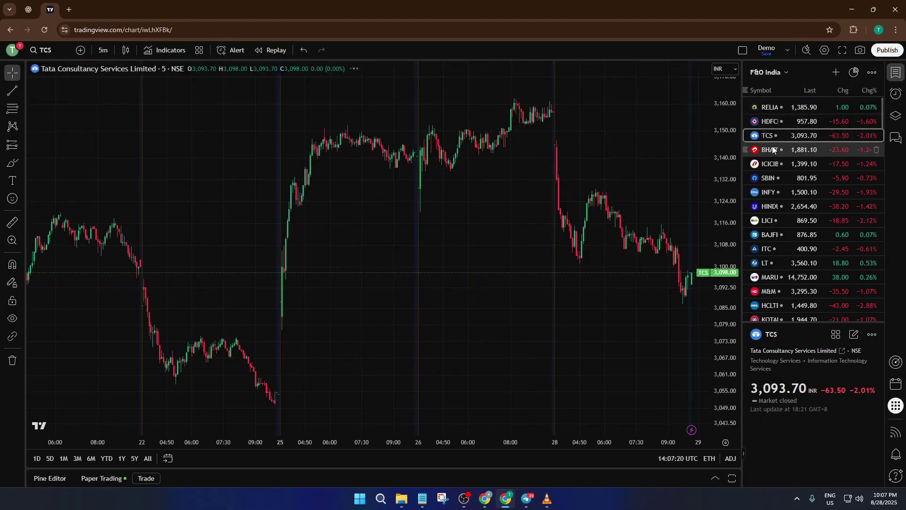
pyautogui.click(772, 150)
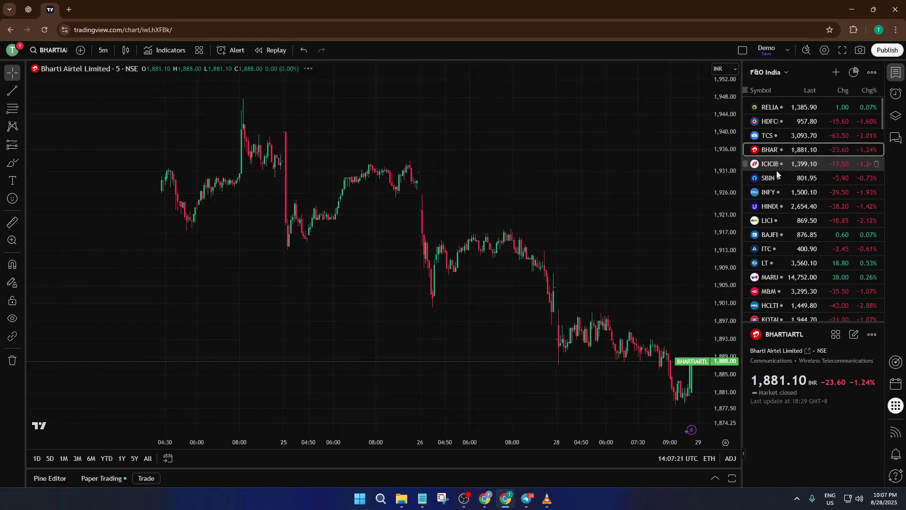